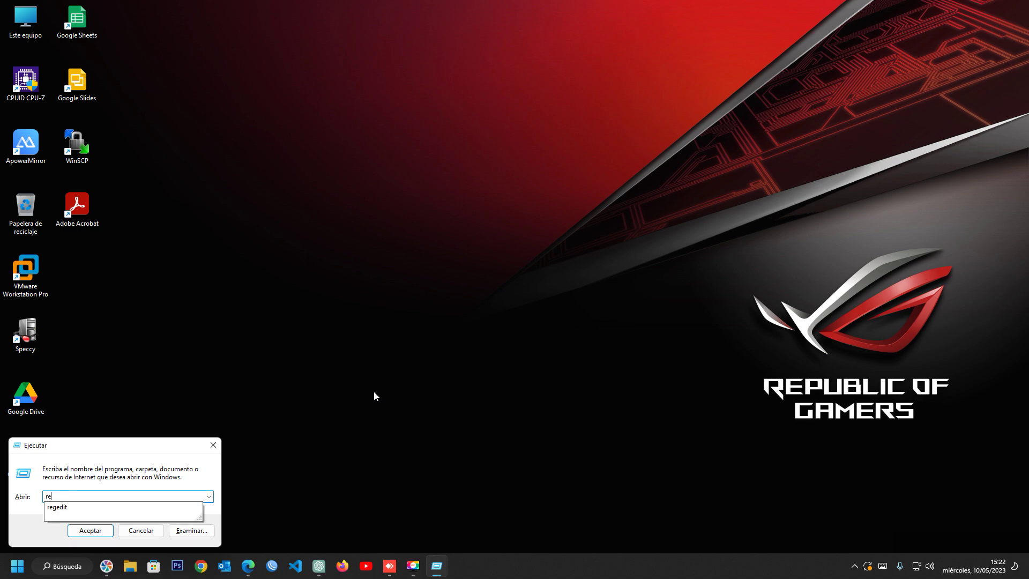
Launch the Registry Editor by running regedit and approve the elevation request
type("dit")
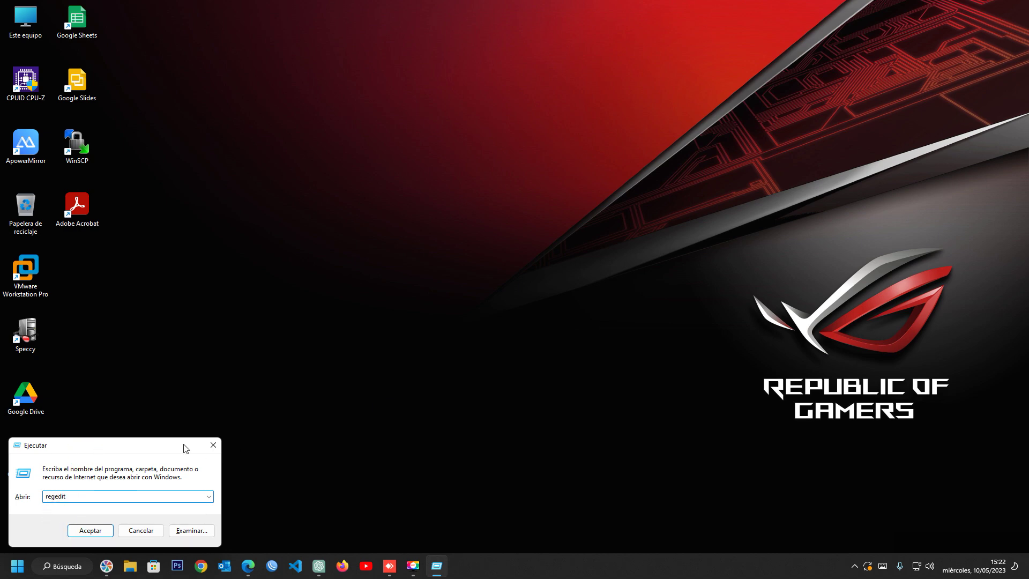
left_click_drag(141, 445, 553, 186)
left_click(509, 271)
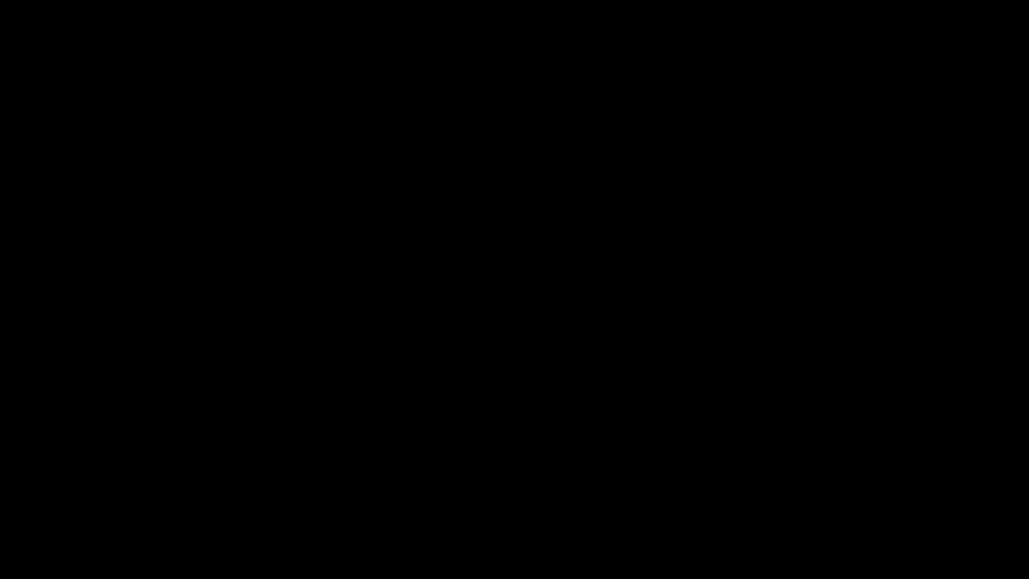
left_click(479, 363)
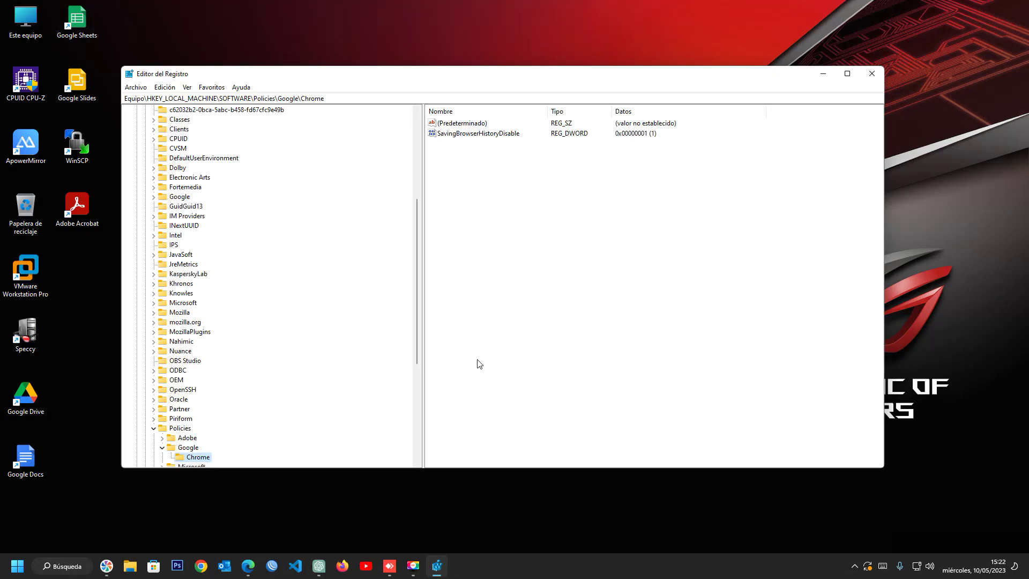
Collapse the expanded registry tree back up to the HKEY_LOCAL_MACHINE root key
left_click(166, 273)
key("Left")
key("Left")
key("Left")
key("Left")
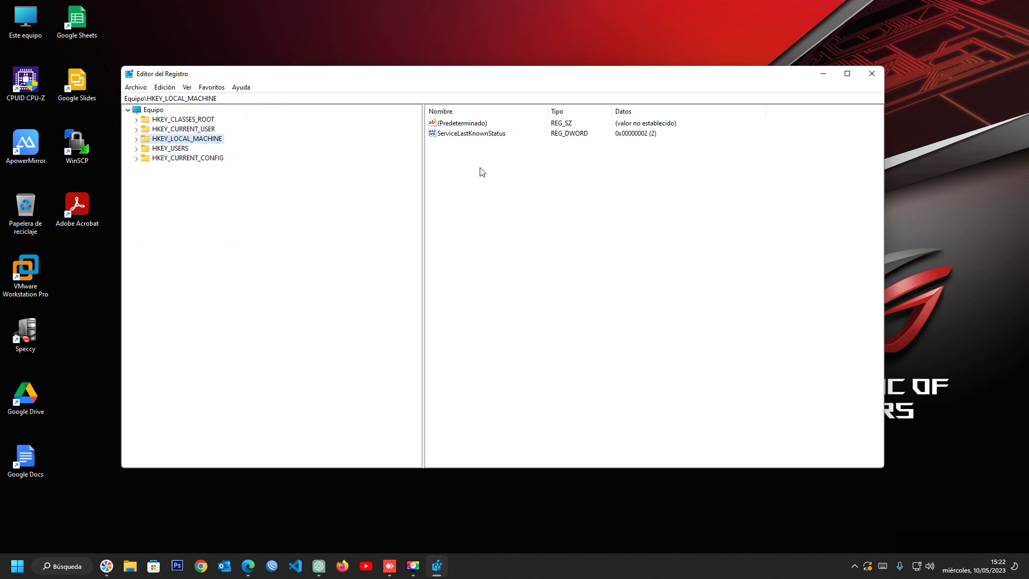
Maximize the Registry Editor window and narrow the key tree to give the value list more room
left_click(847, 74)
left_click_drag(300, 140, 204, 147)
left_click(349, 166)
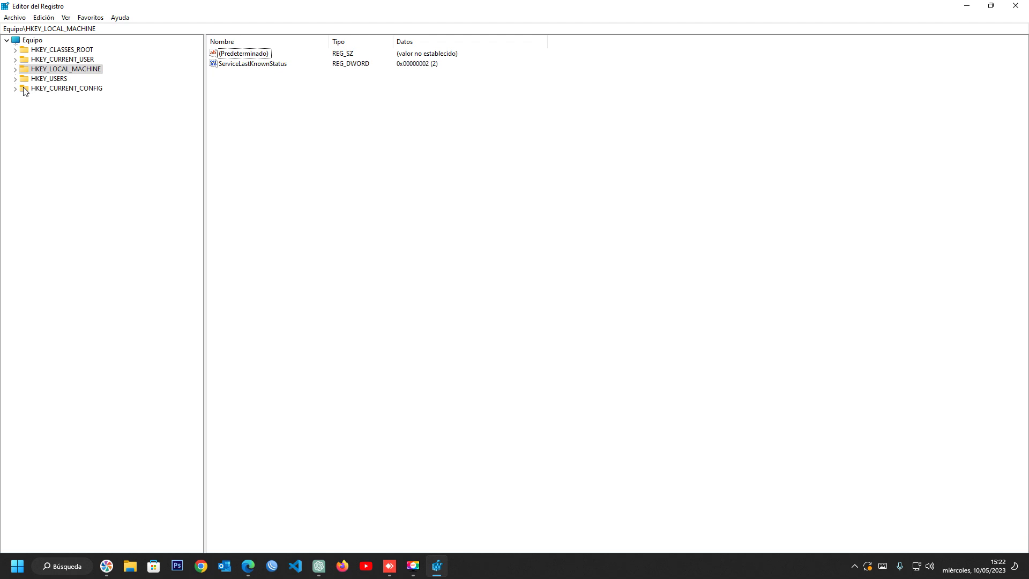
Expand HKEY_CURRENT_USER and open its Software key
left_click(15, 60)
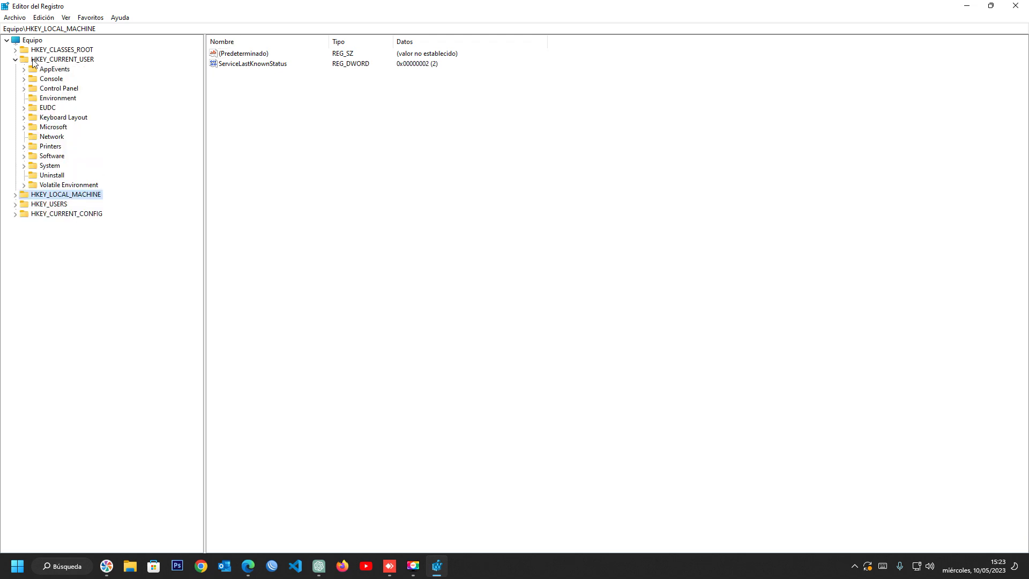
left_click(33, 60)
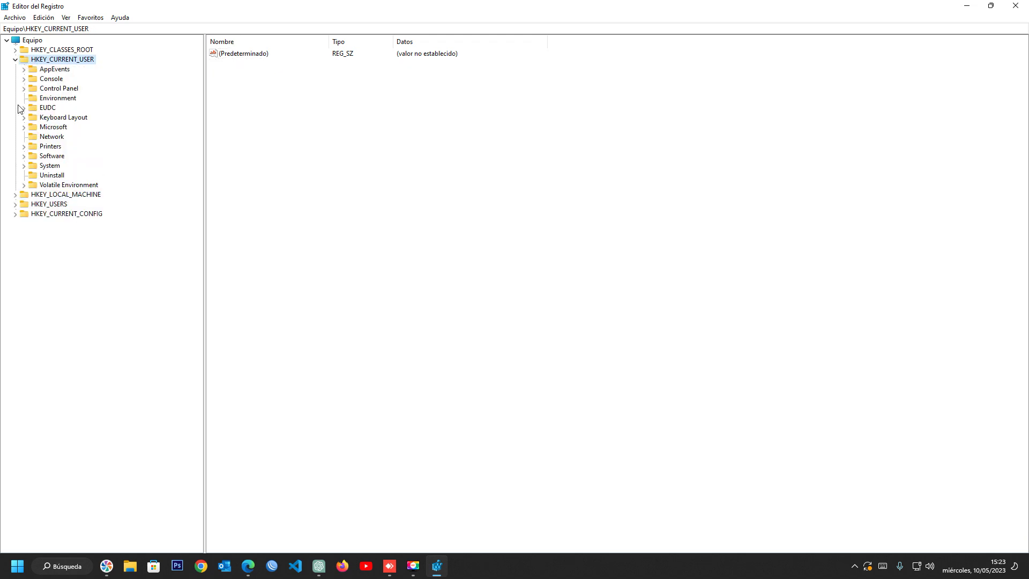
left_click(24, 156)
left_click(53, 43)
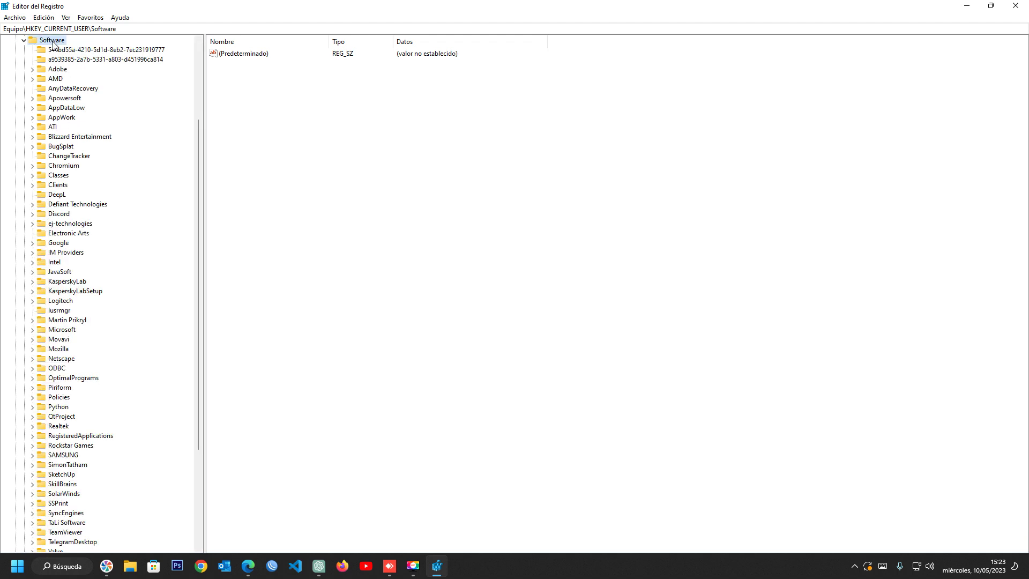
Select and expand the Microsoft key under HKEY_CURRENT_USER\Software
scroll(76, 331, "down", 5)
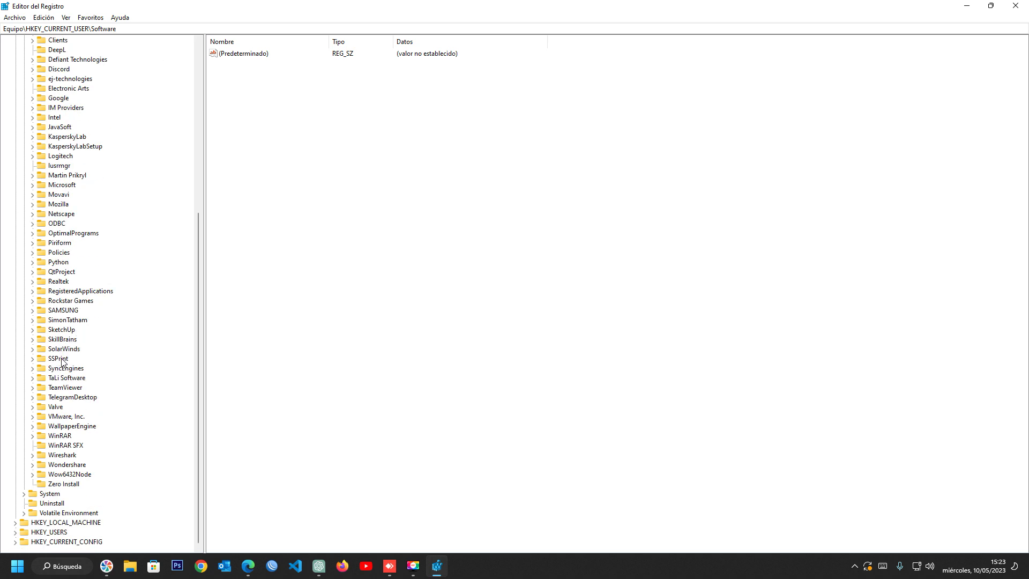
left_click(59, 340)
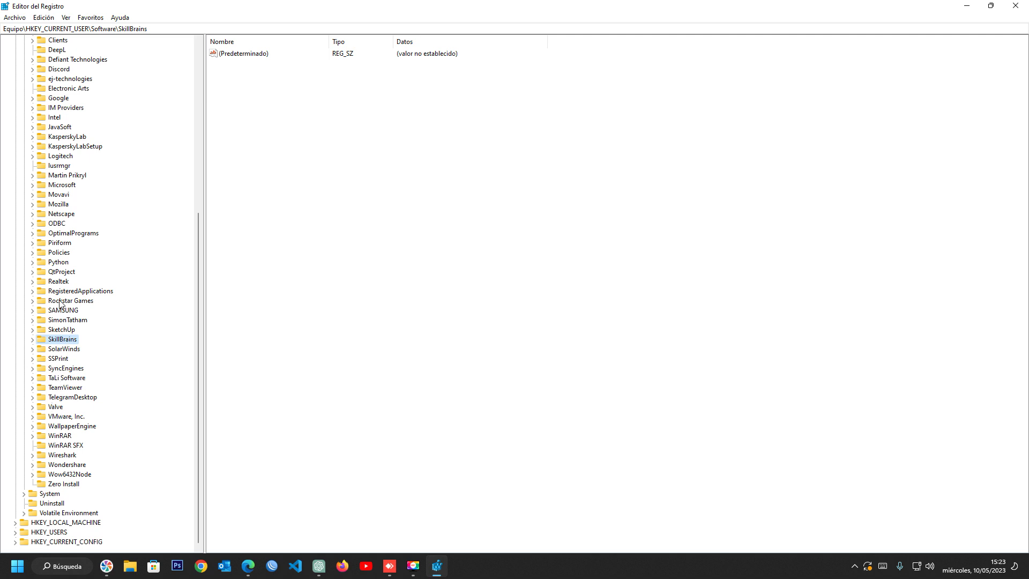
left_click(63, 253)
left_click(63, 204)
left_click(61, 185)
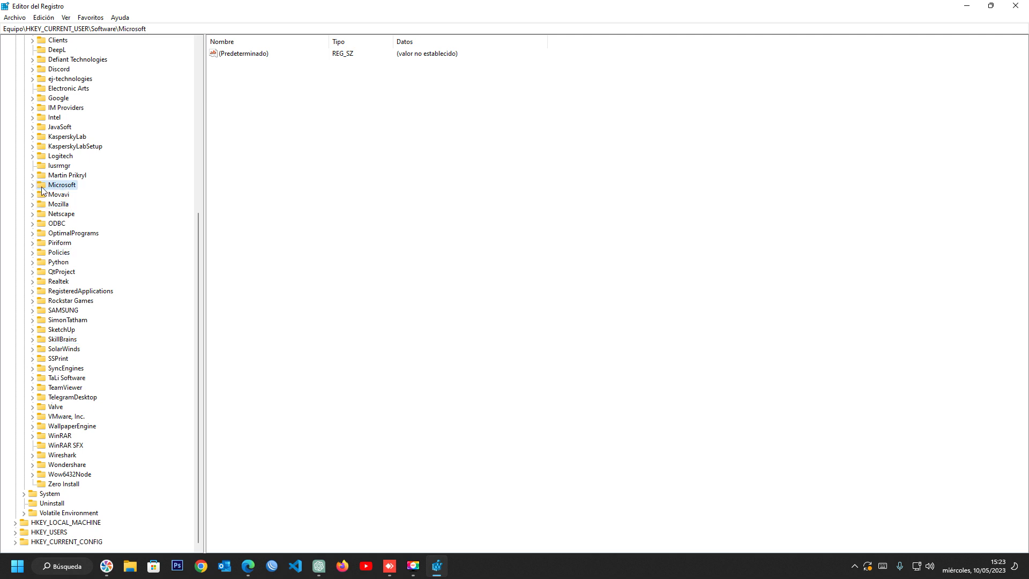
left_click(32, 185)
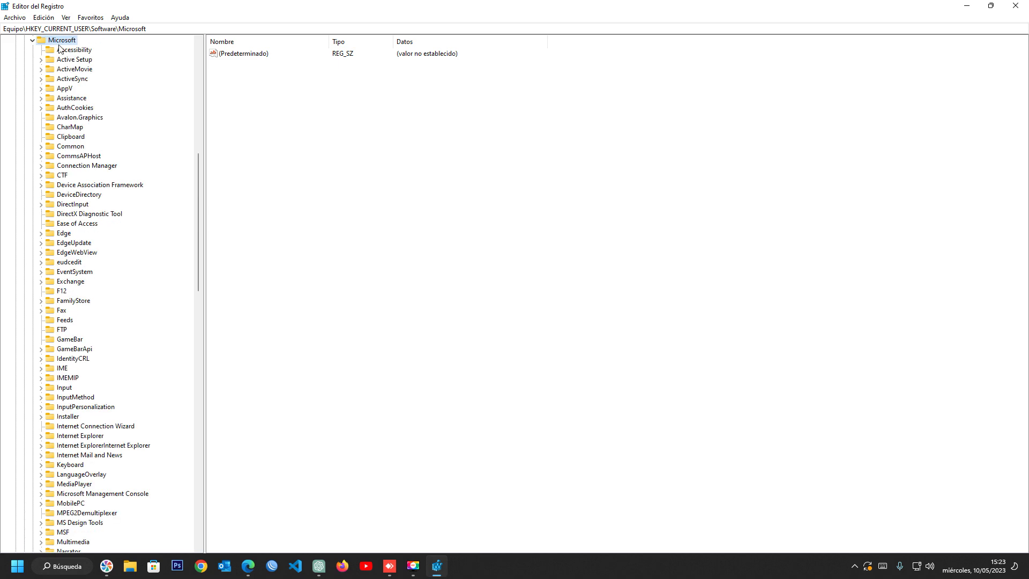
Within the Microsoft key, expand Windows and its CurrentVersion subkey
scroll(128, 337, "down", 6)
scroll(125, 335, "down", 19)
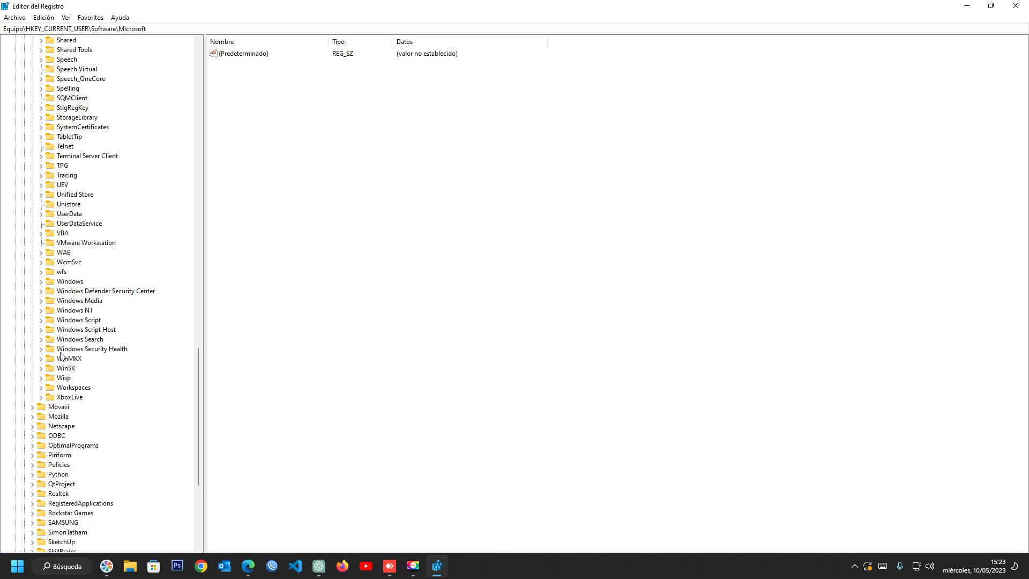
left_click(52, 284)
left_click(41, 282)
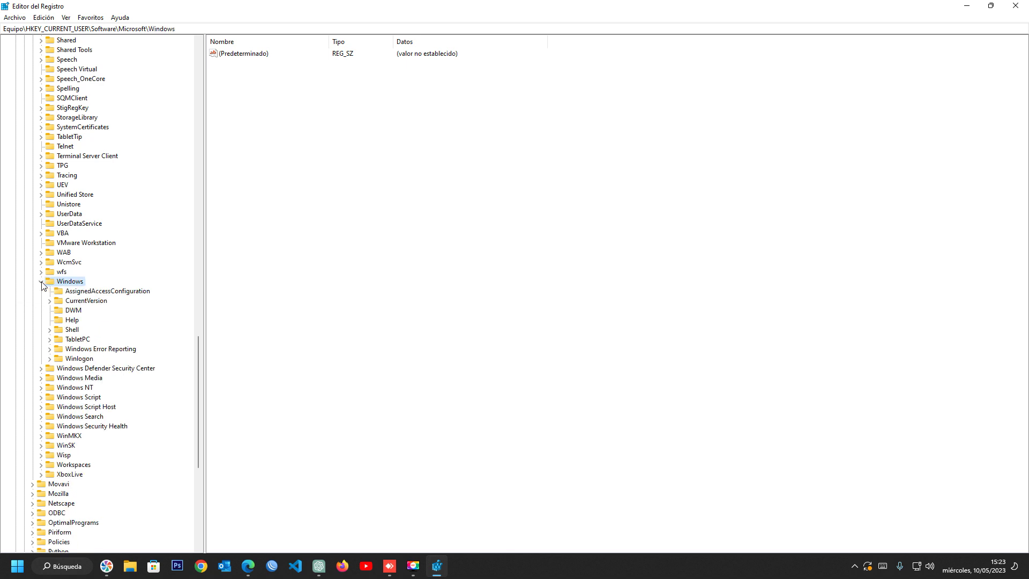
left_click(72, 302)
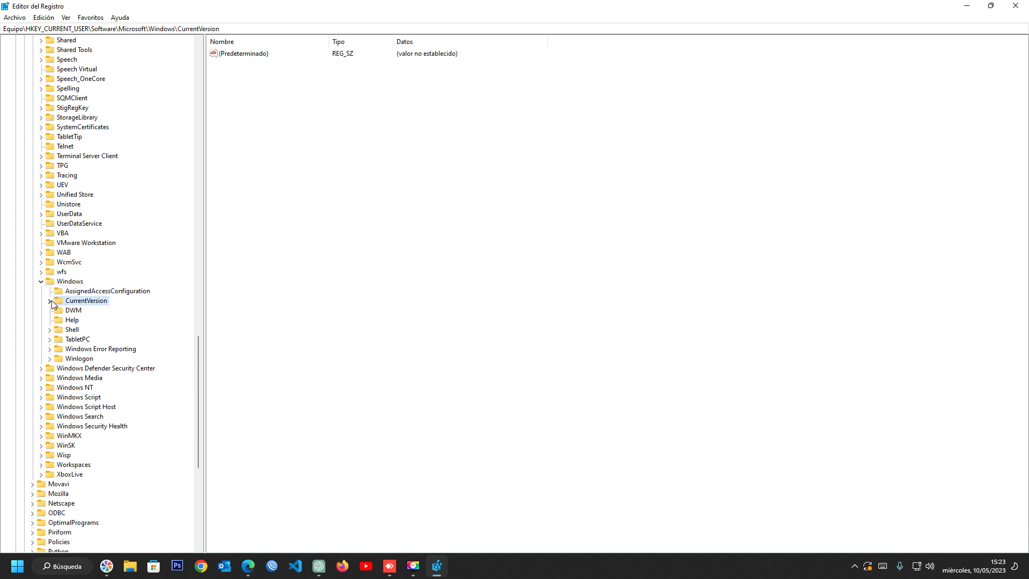
left_click(51, 301)
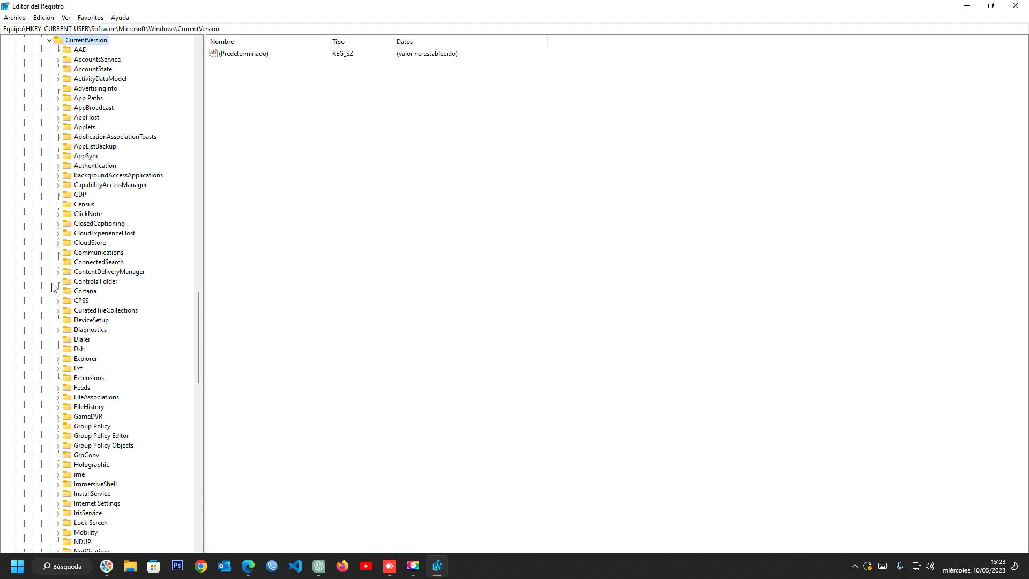
Under CurrentVersion, expand Explorer and open its Advanced subkey to list the values
scroll(108, 283, "down", 7)
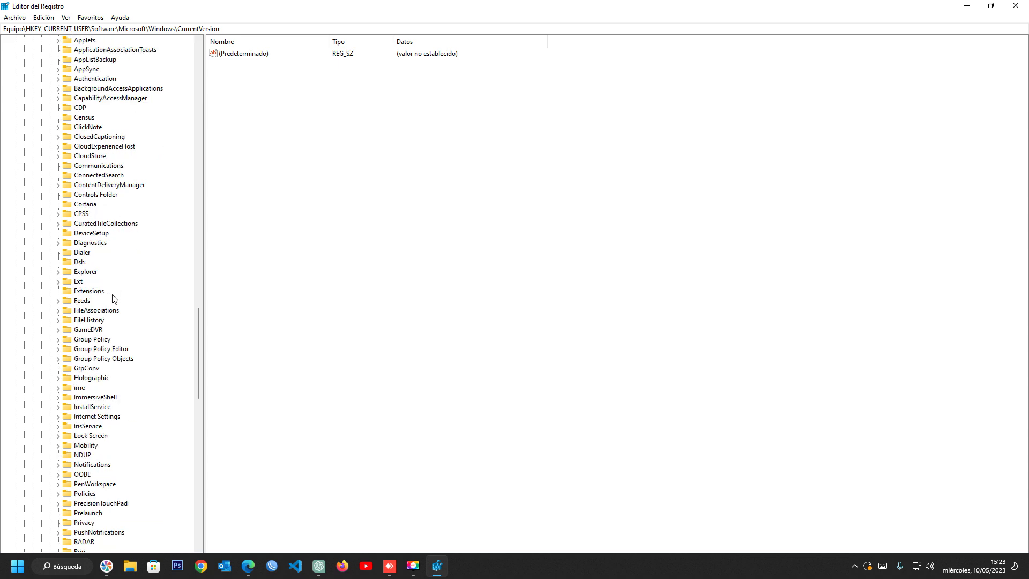
scroll(114, 315, "up", 12)
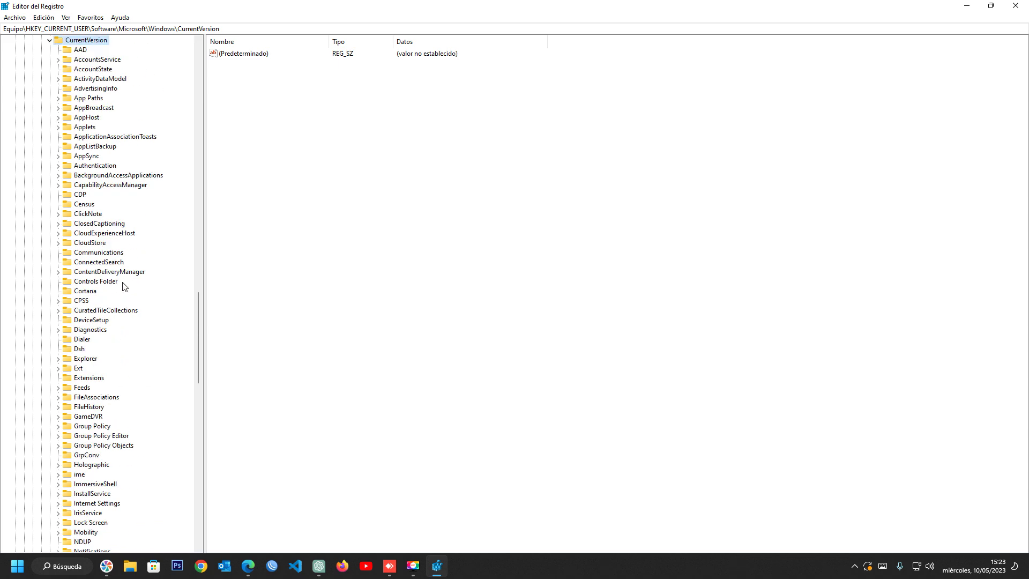
scroll(91, 399, "down", 5)
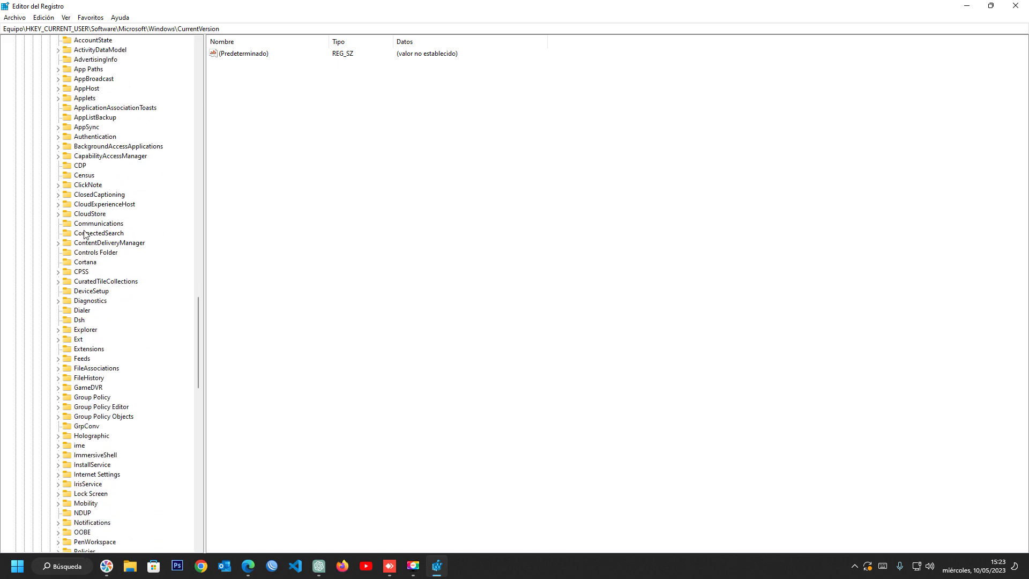
scroll(81, 342, "down", 1)
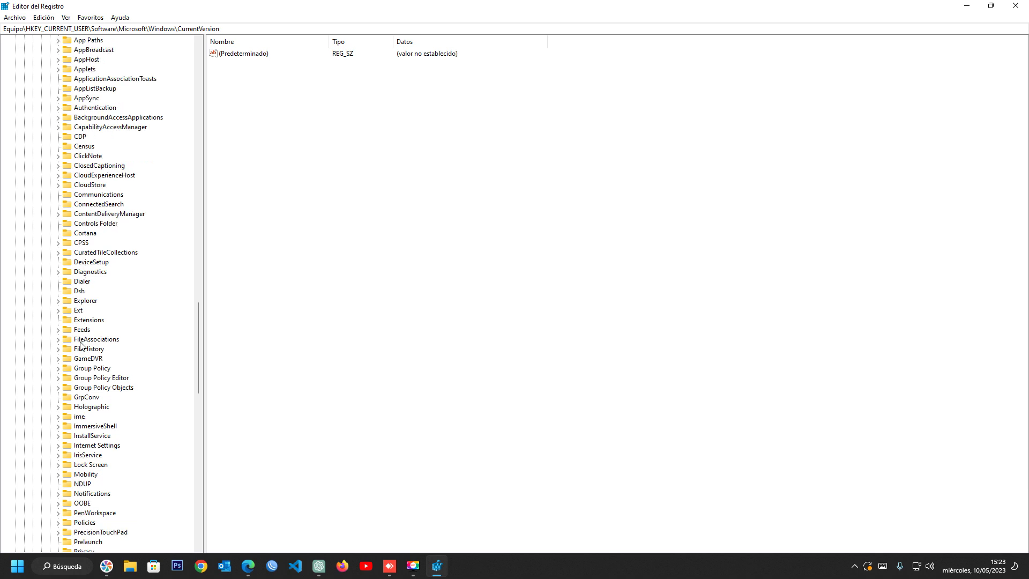
left_click(92, 224)
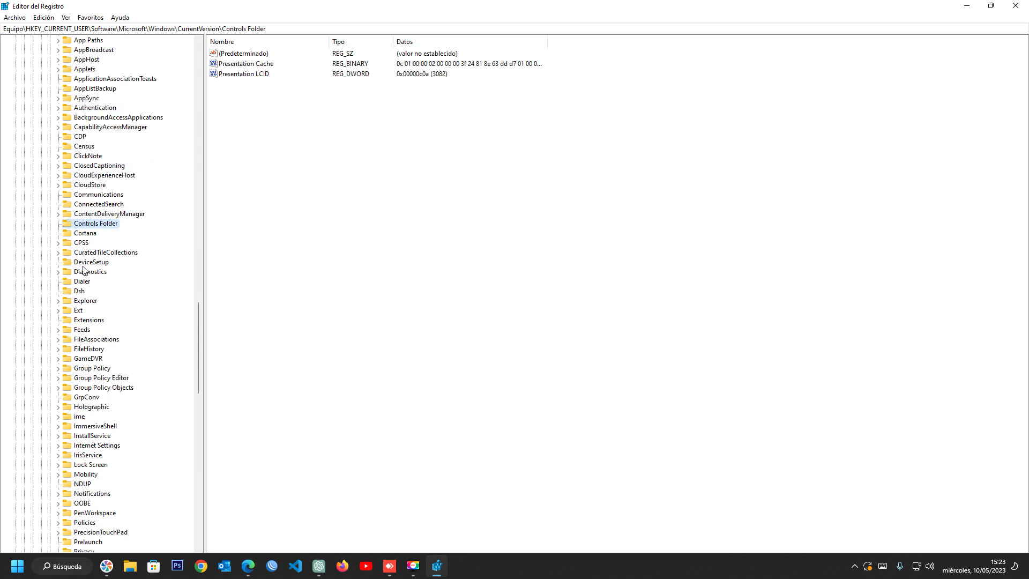
left_click(76, 303)
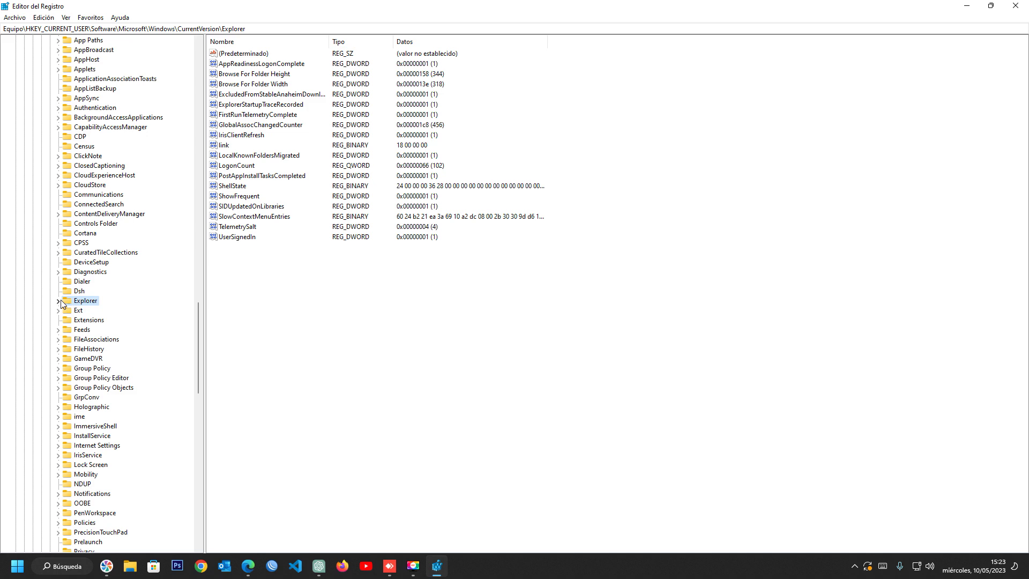
left_click(59, 301)
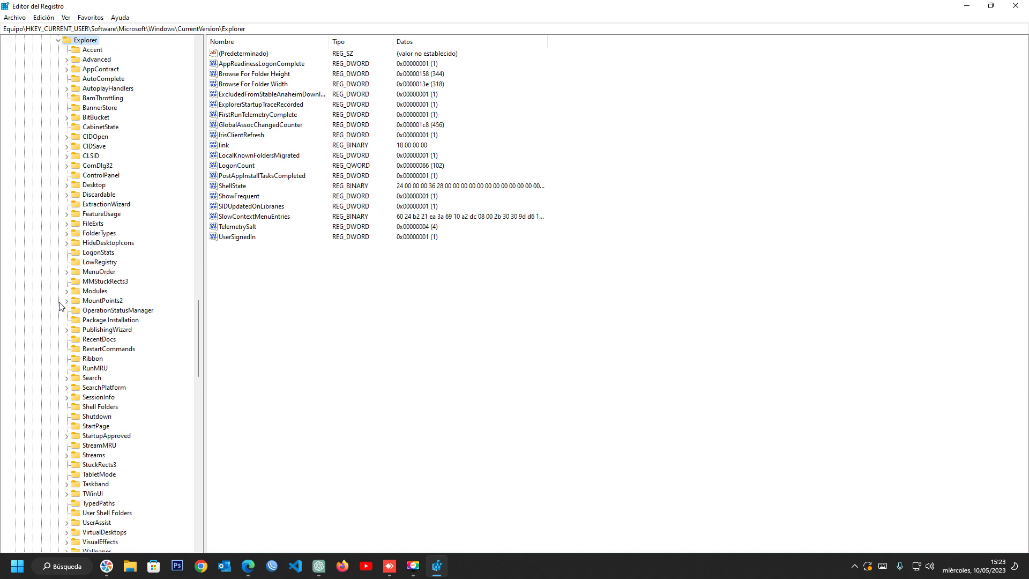
double_click(70, 60)
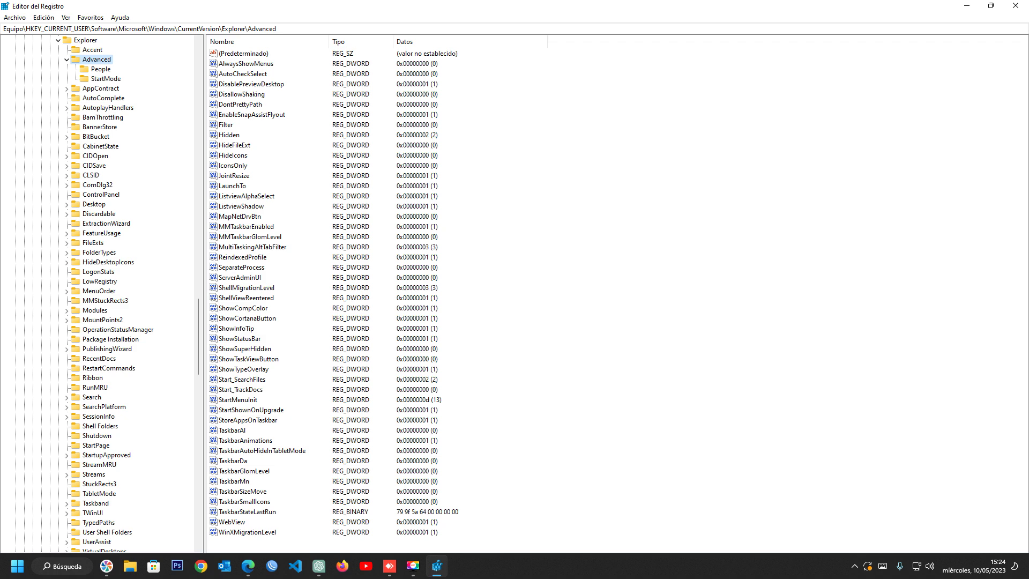
Create a new 32-bit DWORD value named ExapandableTaskbar in the Explorer\Advanced key
left_click(245, 432)
key("e")
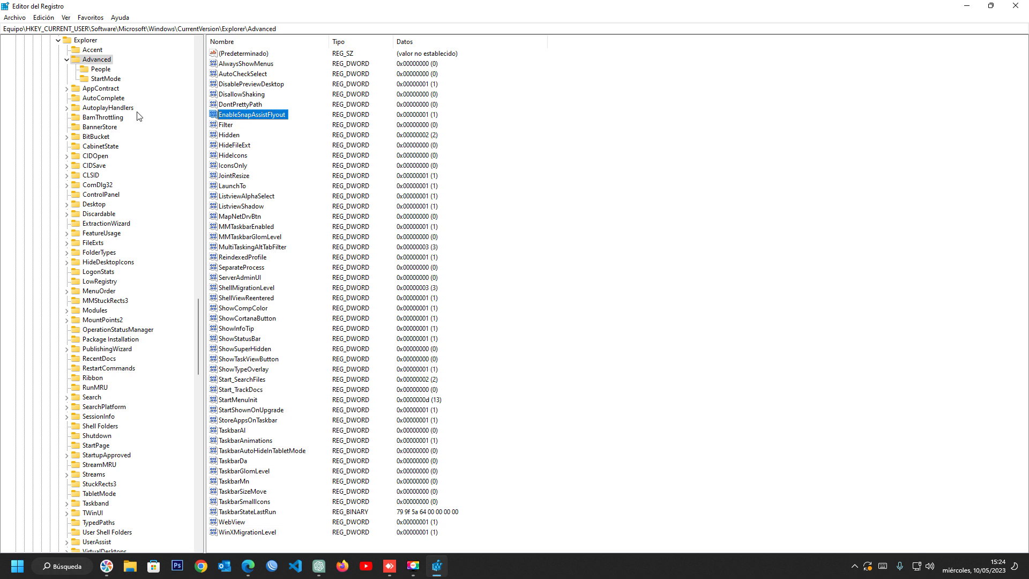
scroll(138, 116, "down", 1)
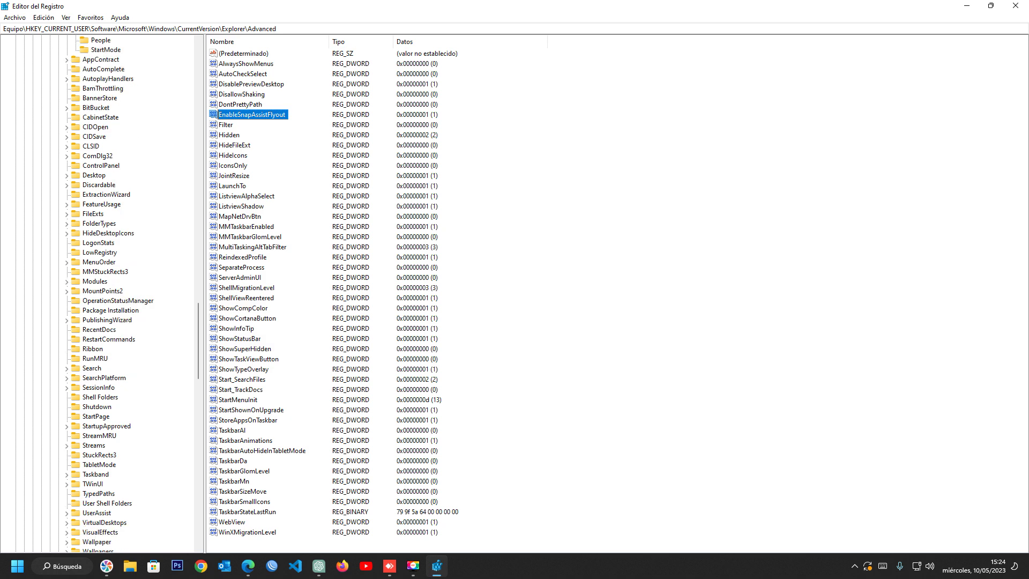
scroll(84, 119, "up", 3)
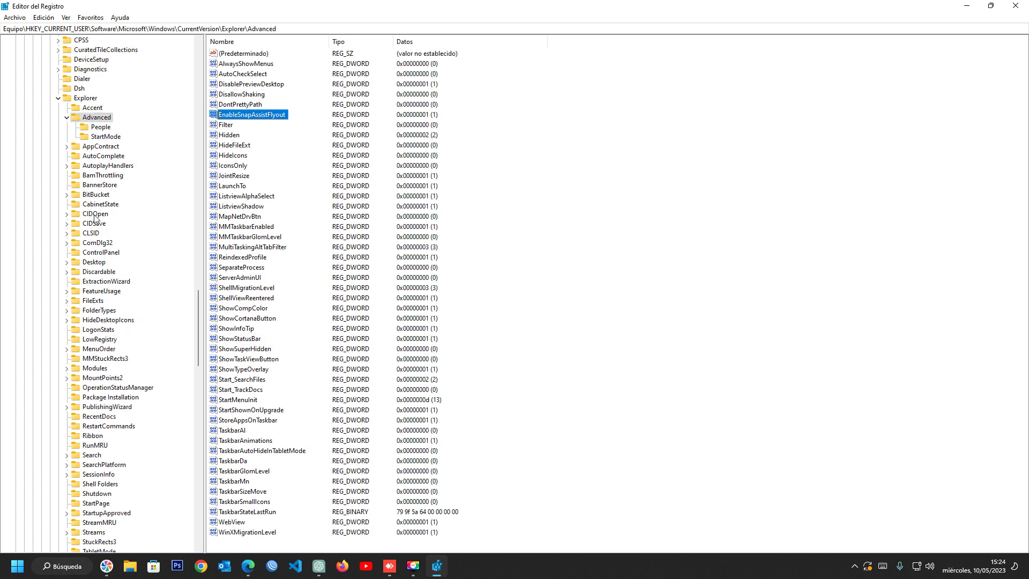
right_click(84, 119)
left_click(82, 120)
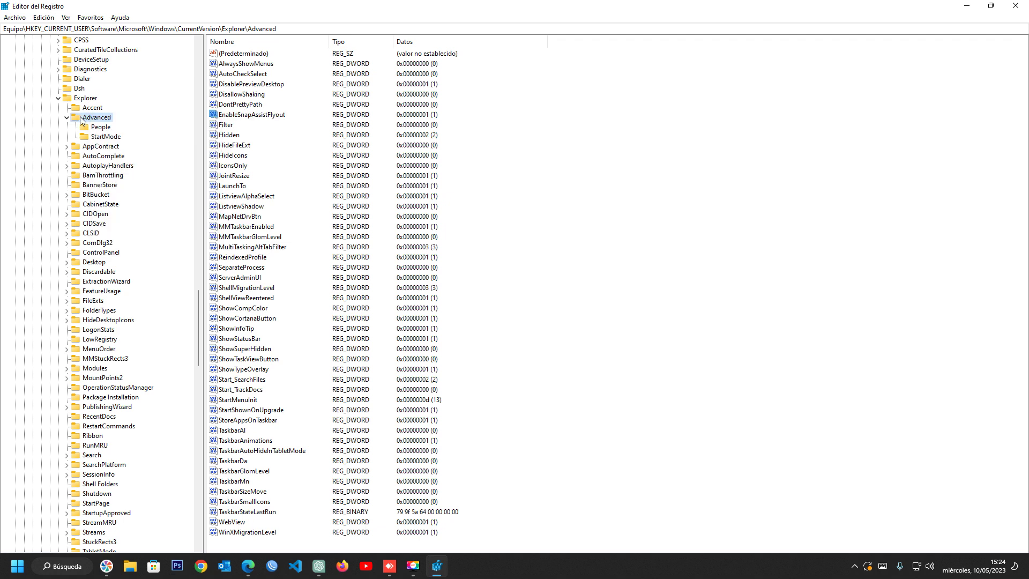
right_click(100, 118)
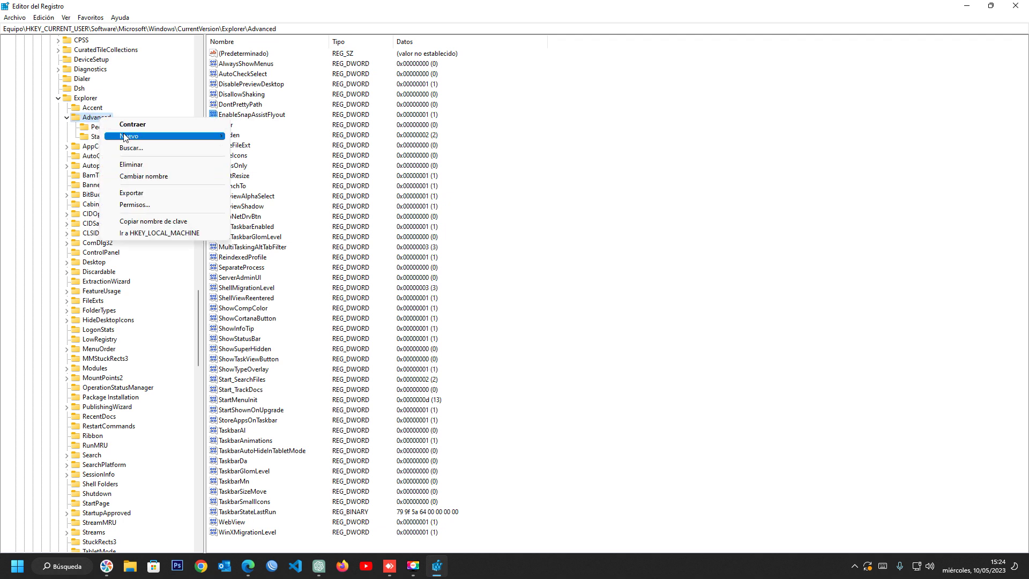
mouse_move(123, 138)
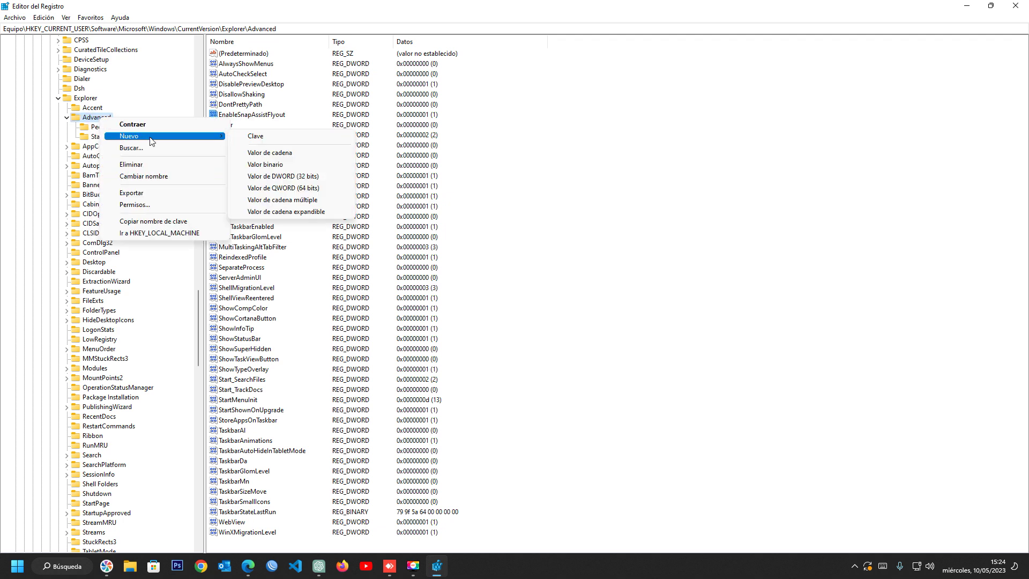
left_click(298, 179)
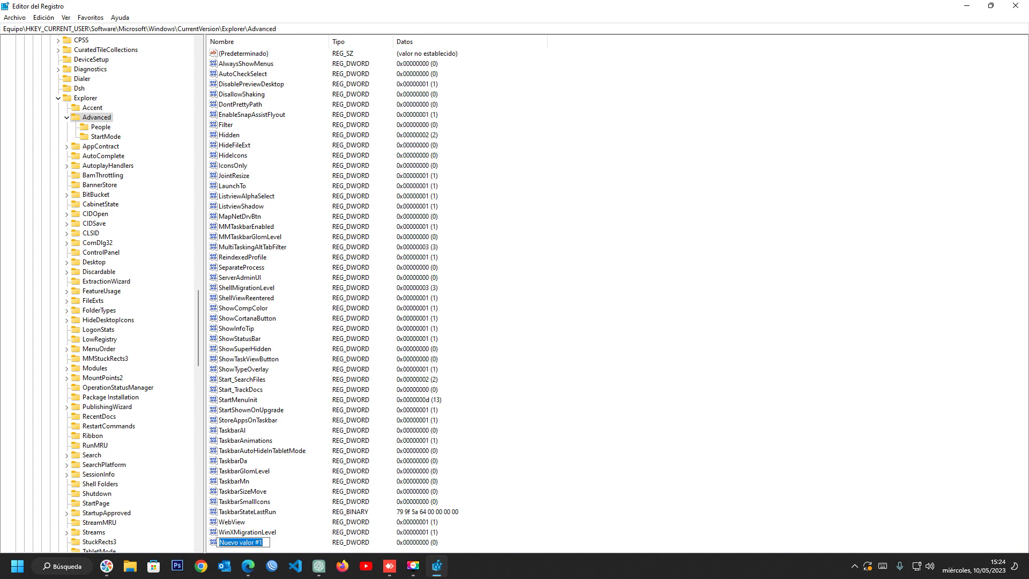
type("ExapandableTaskbar")
key("Return")
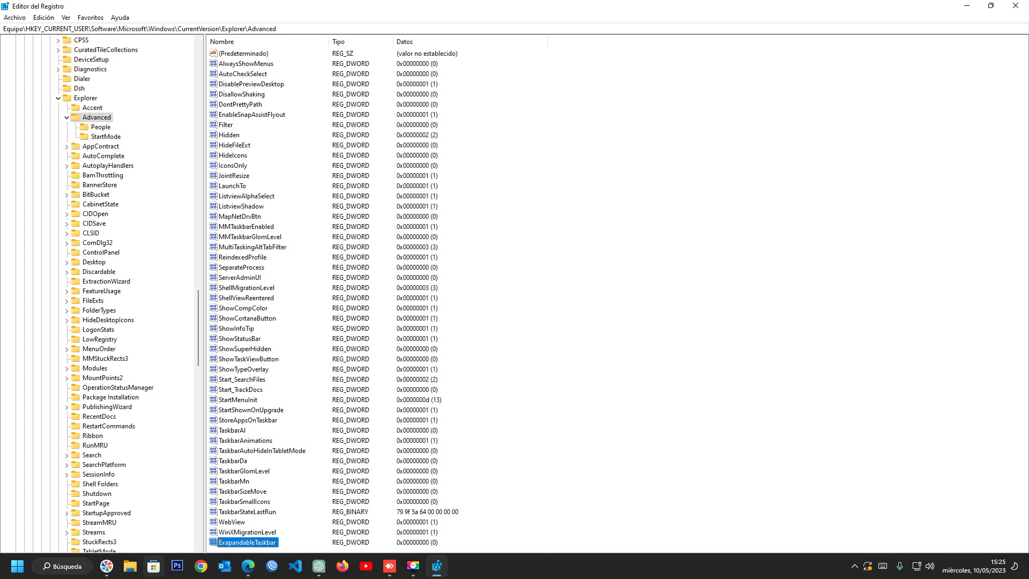
Accept 0 in hexadecimal as the value data of ExapandableTaskbar, and minimize the Registry Editor to show the desktop
double_click(234, 542)
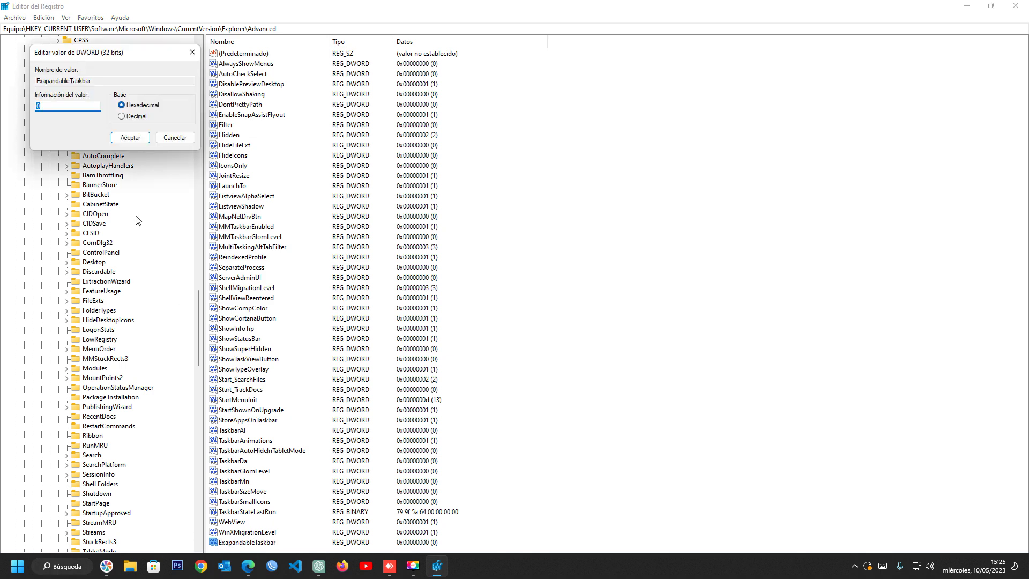
left_click_drag(80, 53, 424, 77)
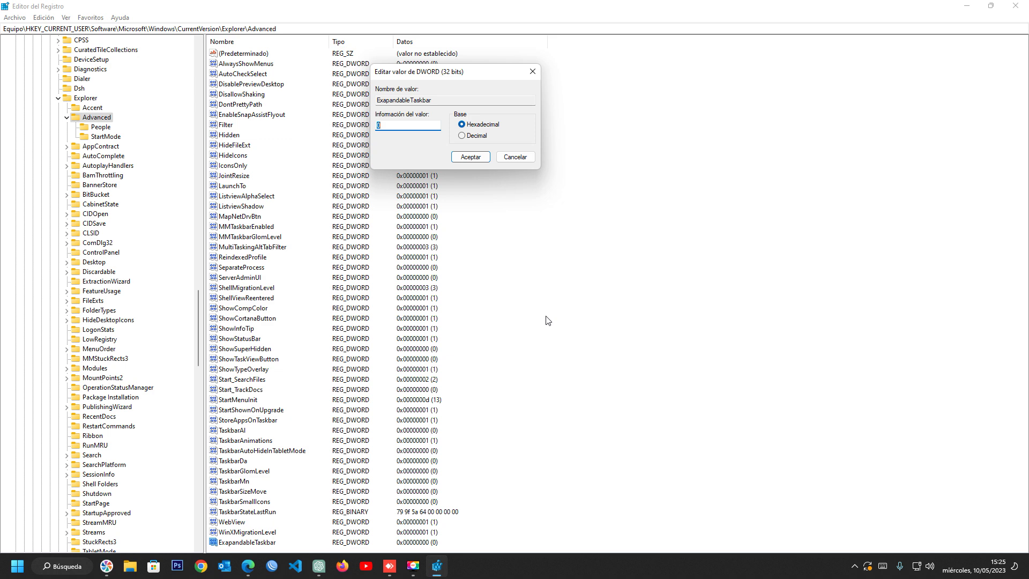
left_click(470, 156)
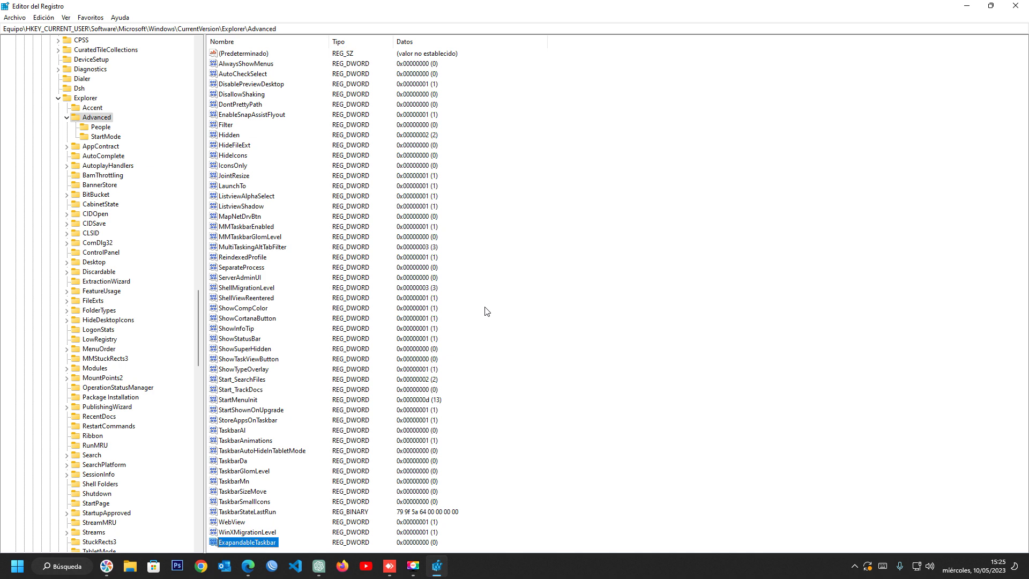
left_click(990, 5)
left_click(823, 74)
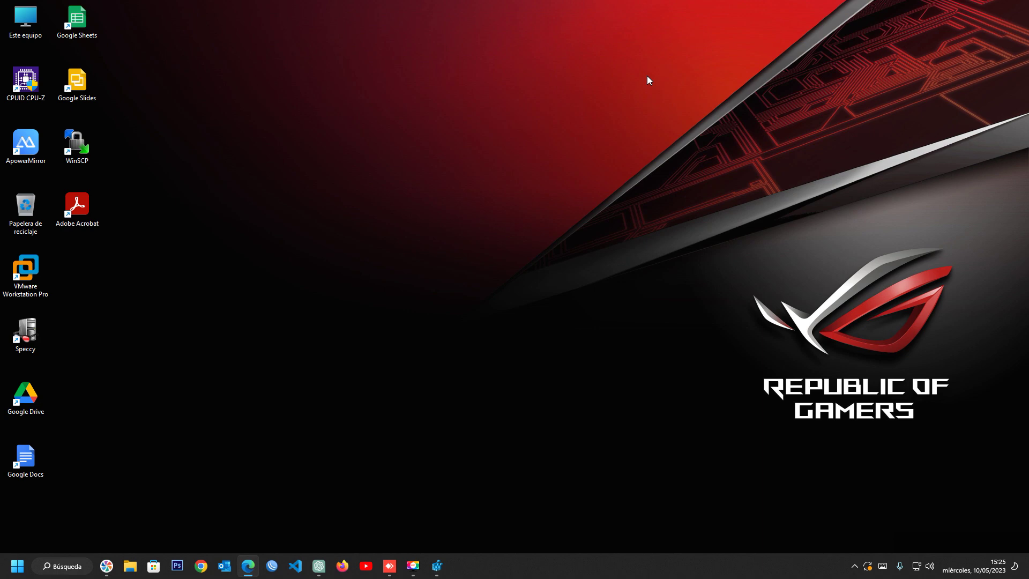